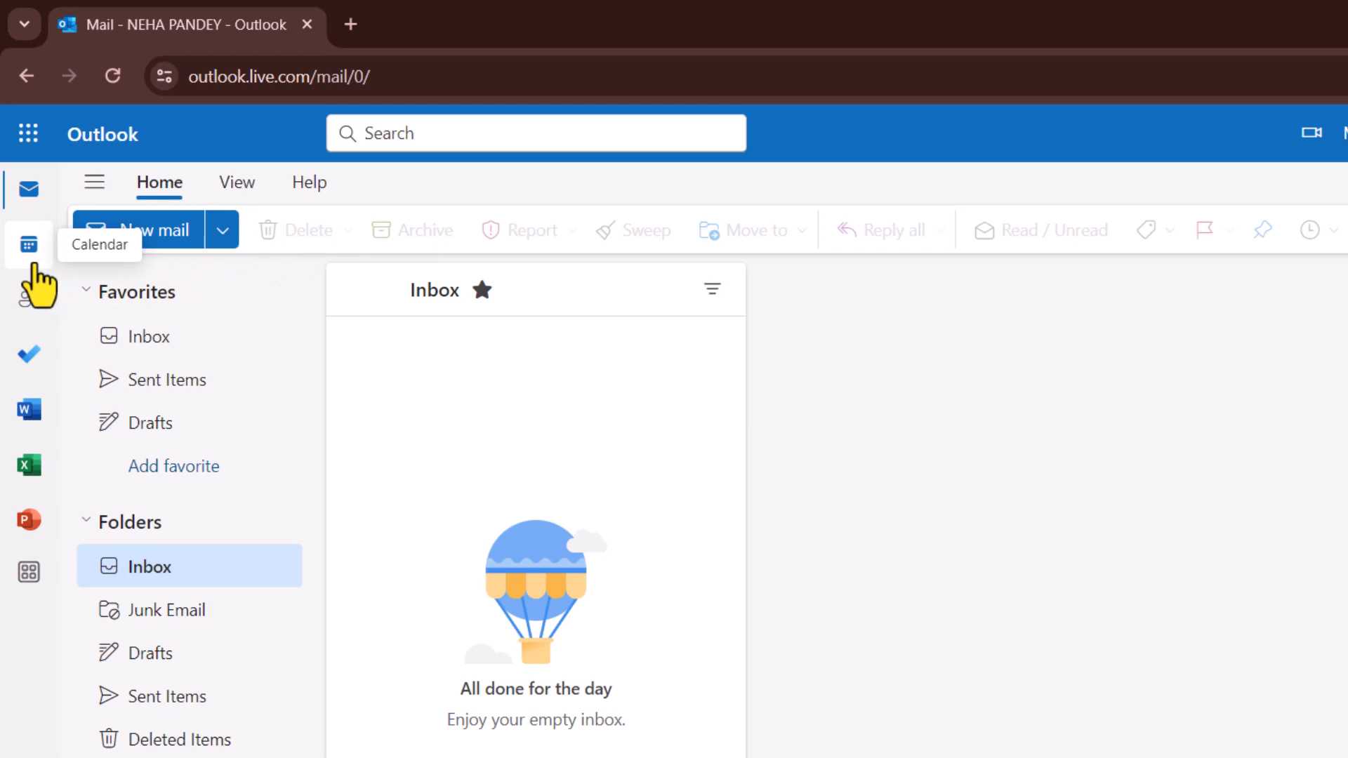
# Switch to the calendar, expand My calendars and turn on Calendar and Birthdays.
pyautogui.click(33, 263)
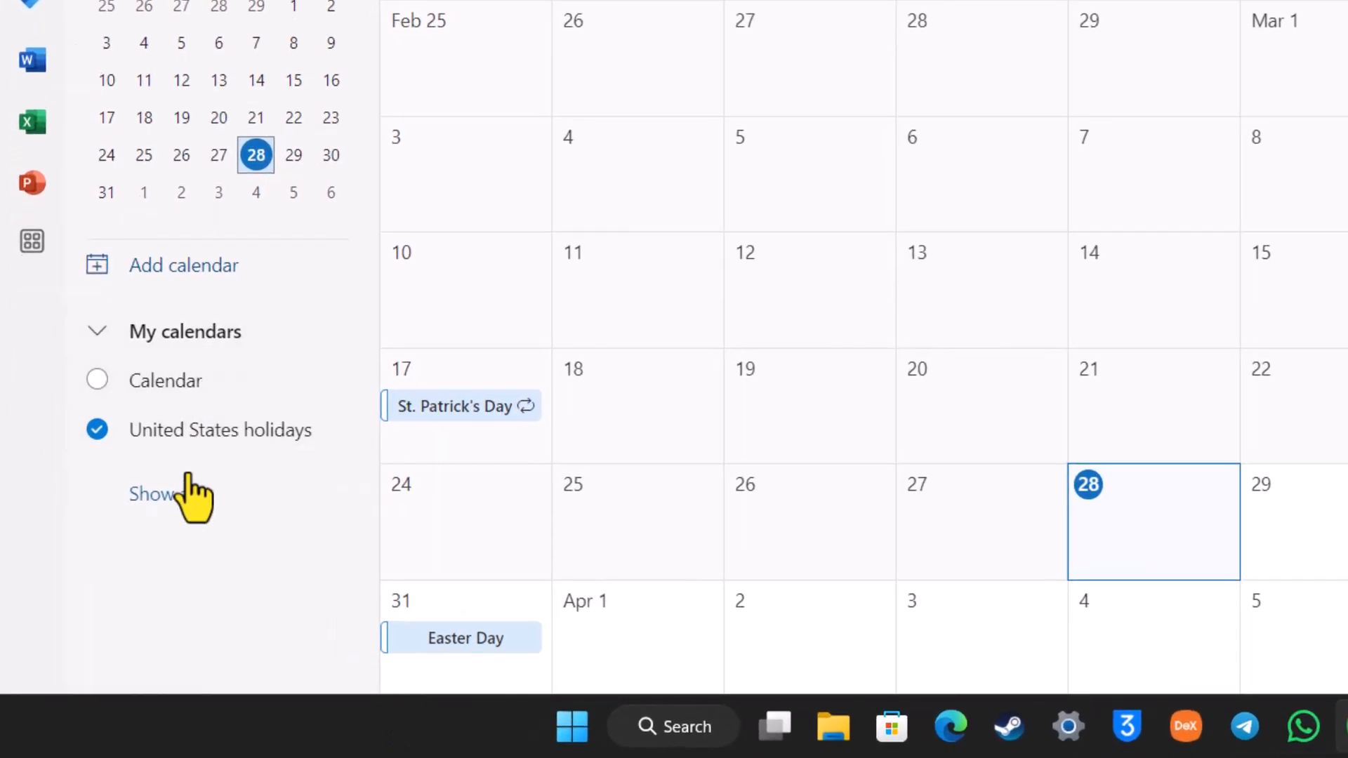
pyautogui.click(200, 499)
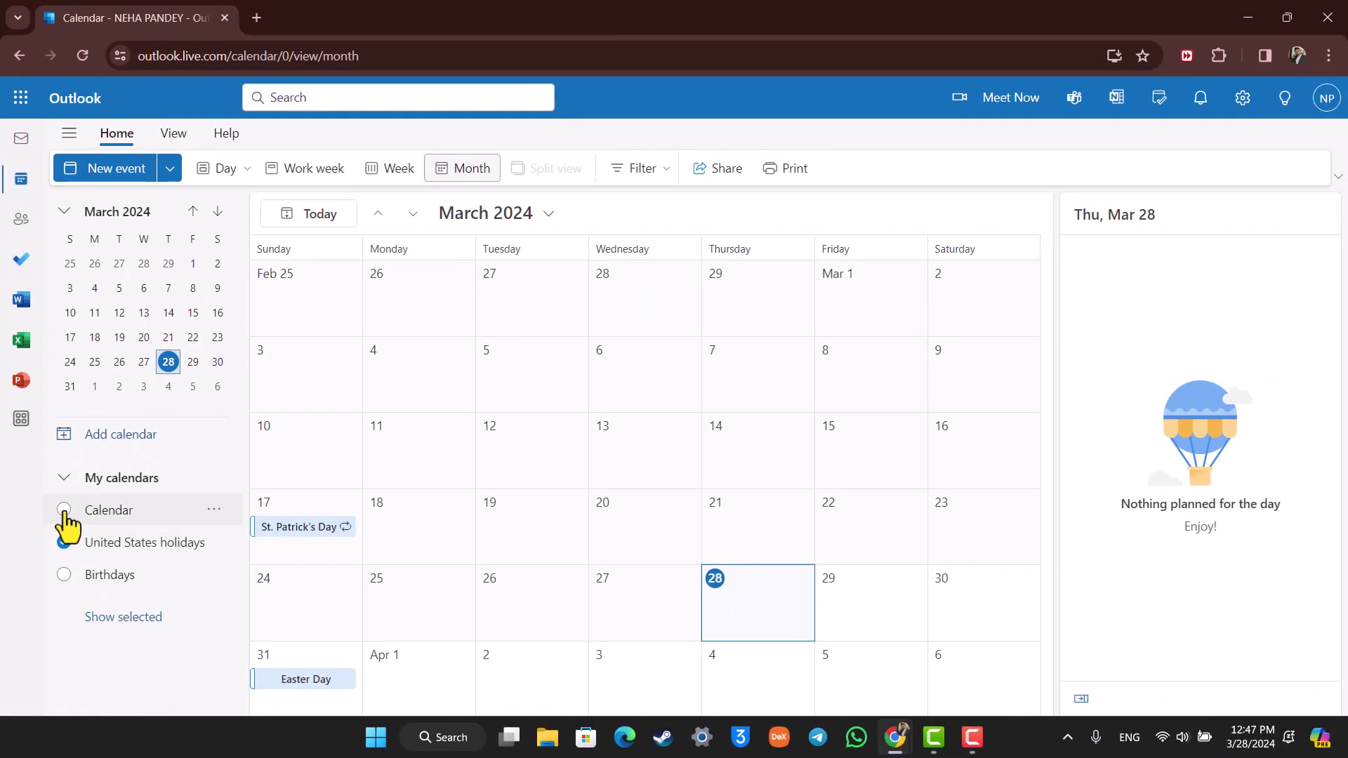
pyautogui.click(65, 510)
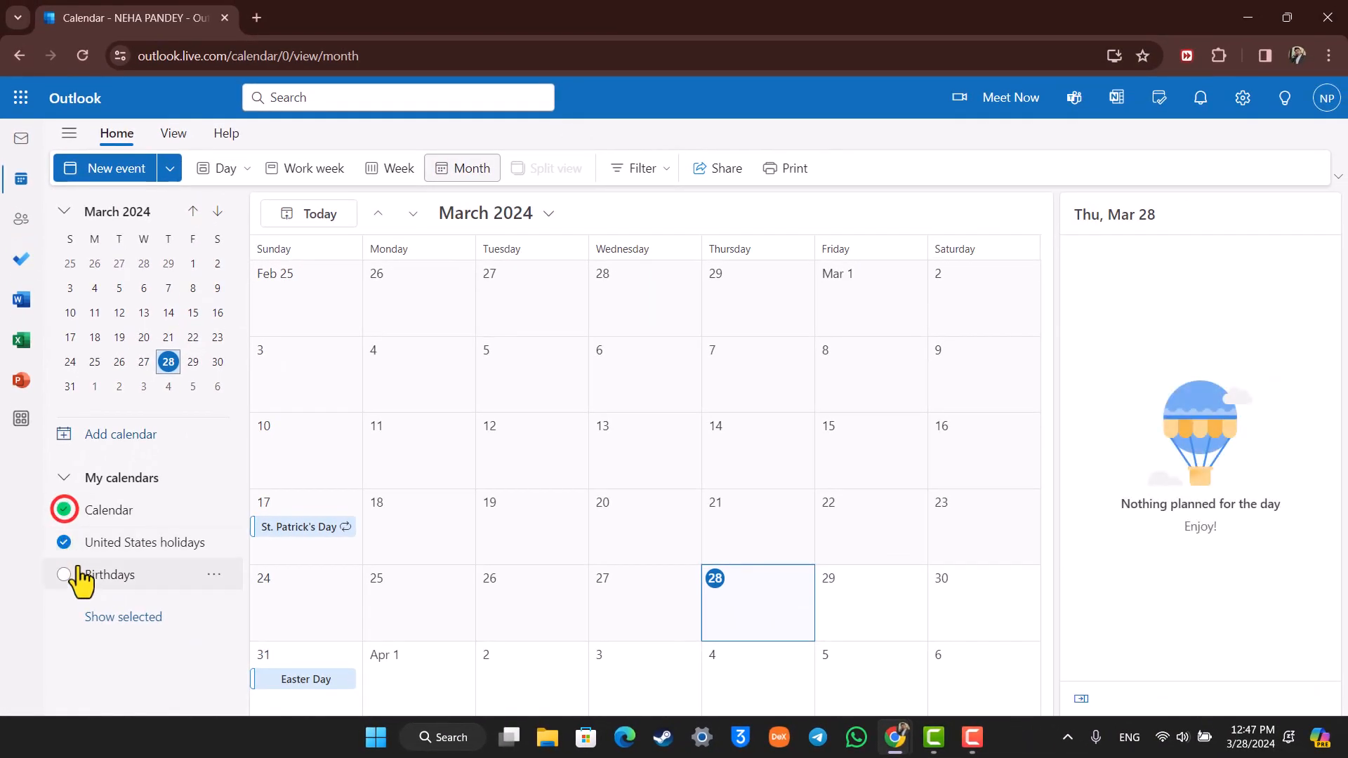
pyautogui.click(63, 576)
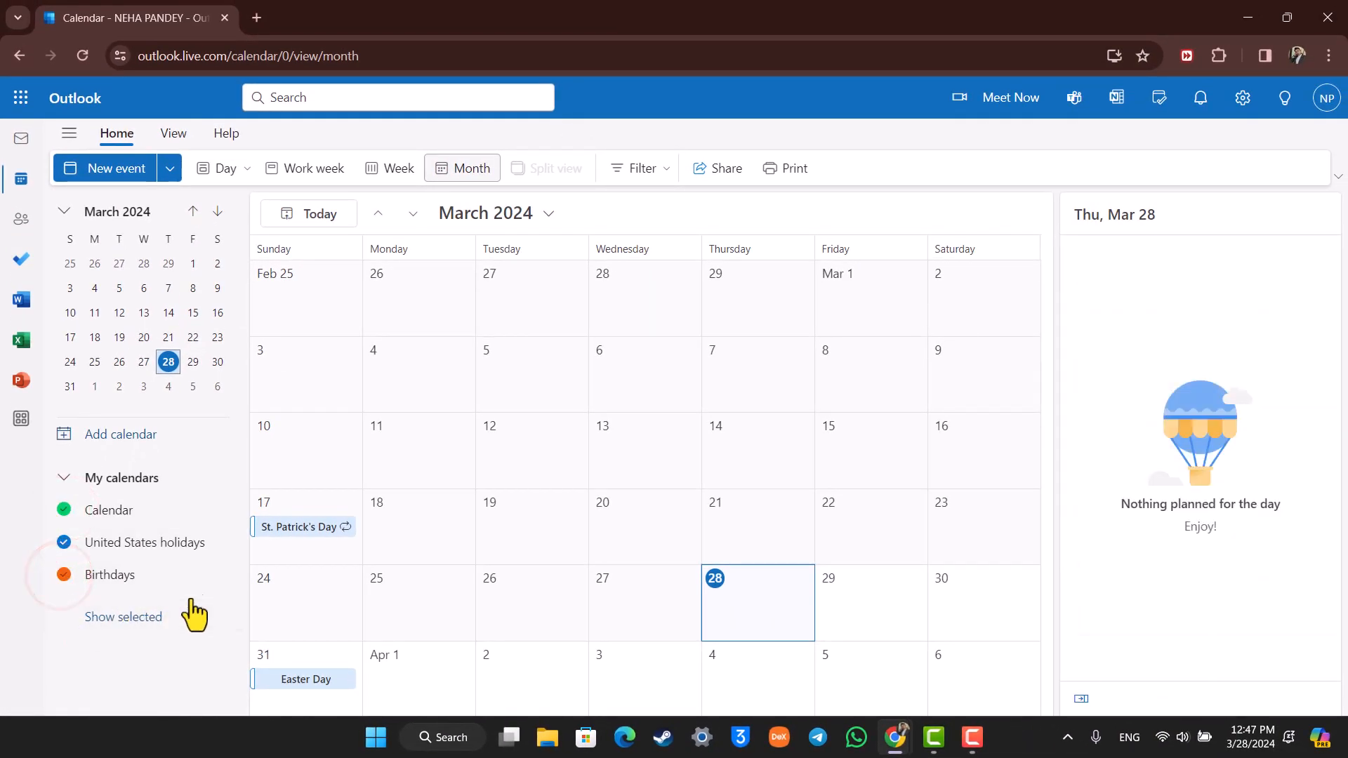
# Review the options menus for Birthdays and United States holidays without removing either.
pyautogui.click(214, 577)
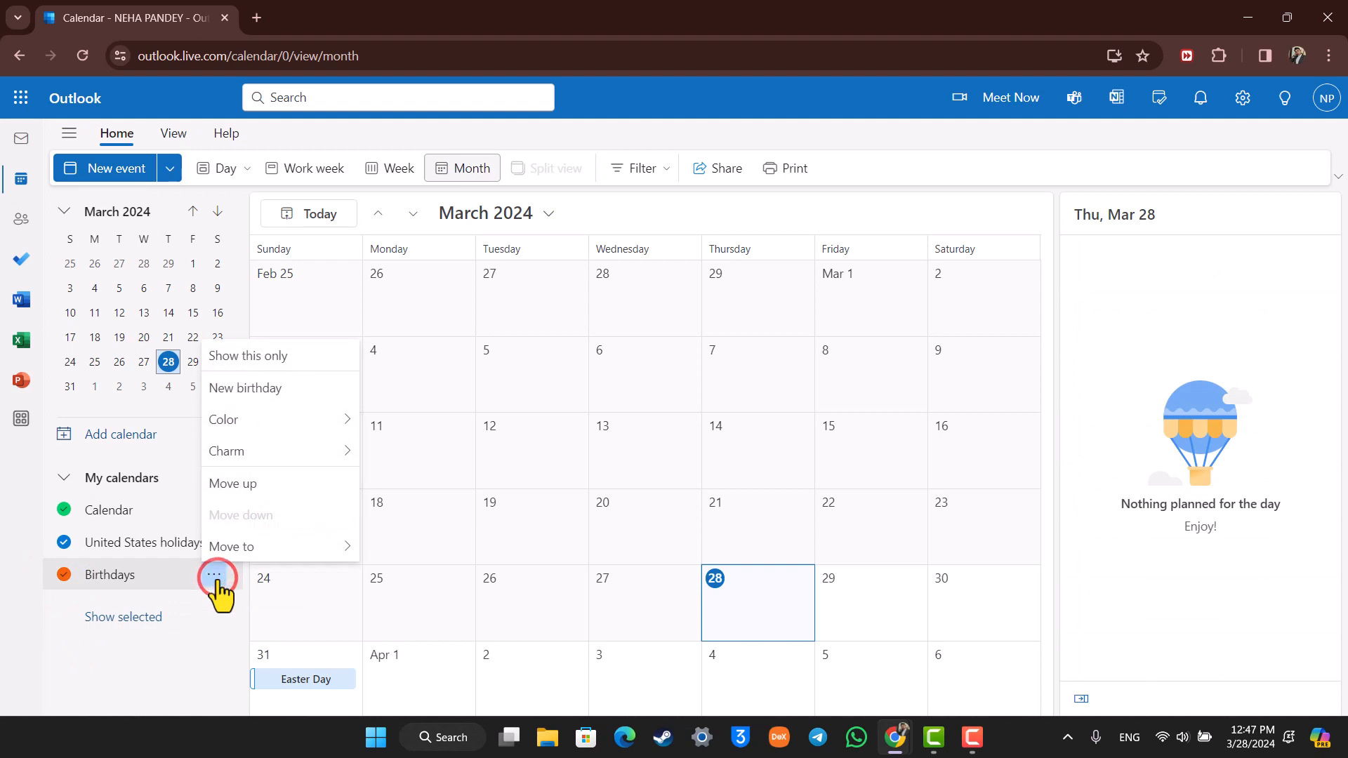
pyautogui.click(143, 646)
pyautogui.click(214, 543)
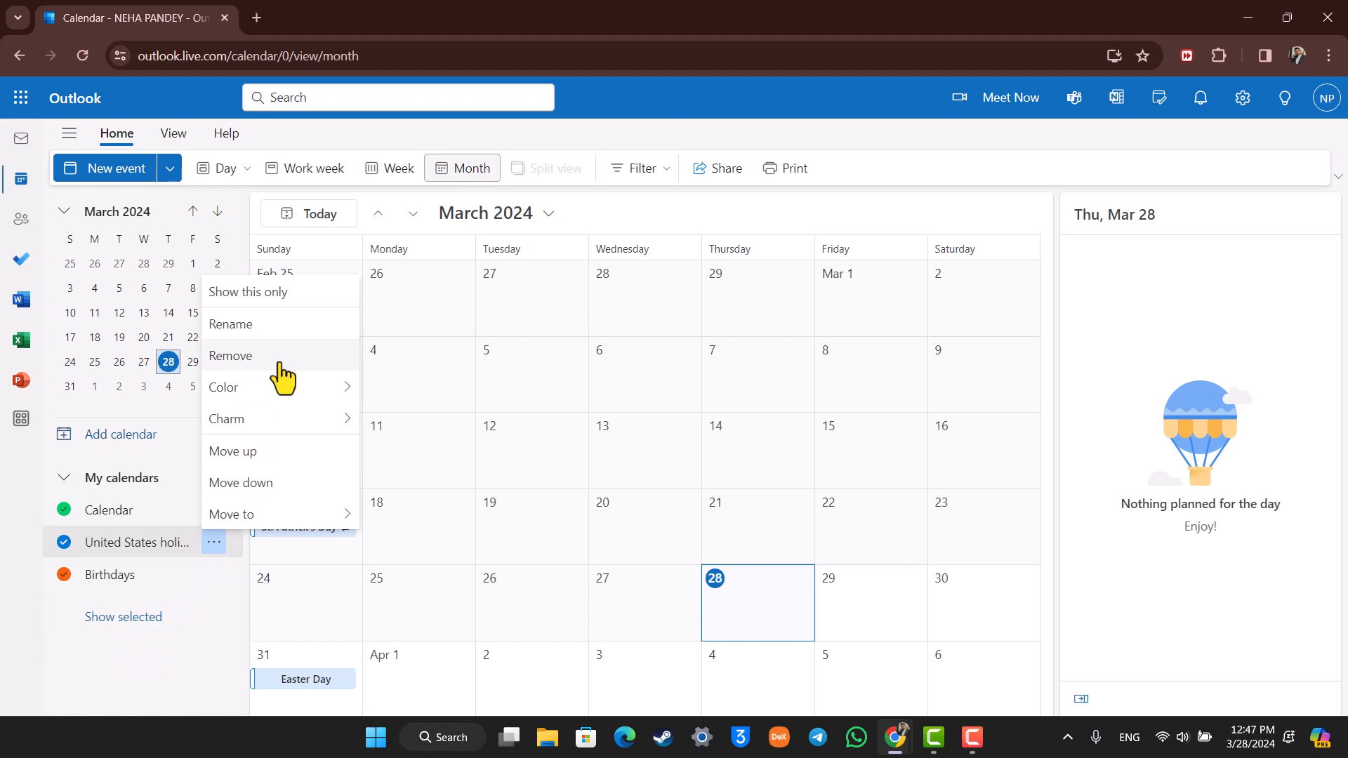
pyautogui.click(744, 129)
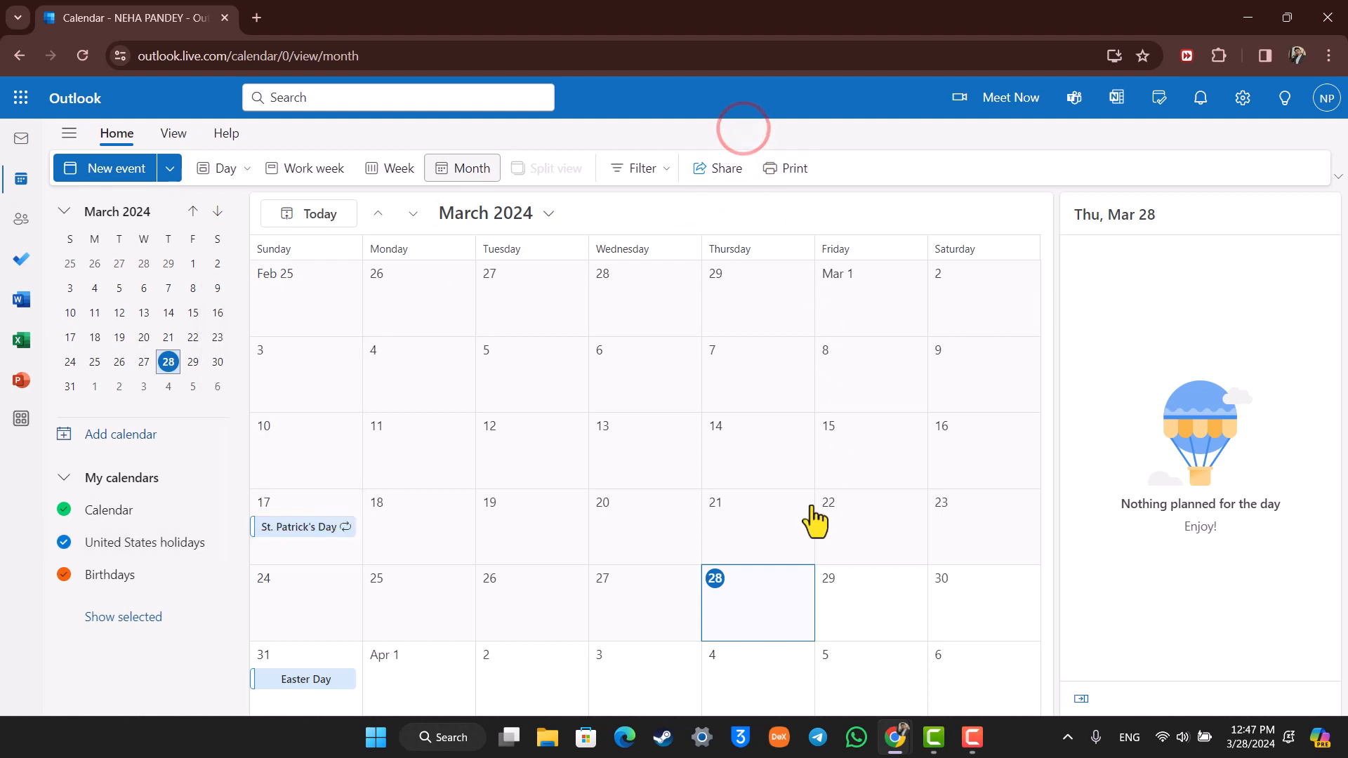